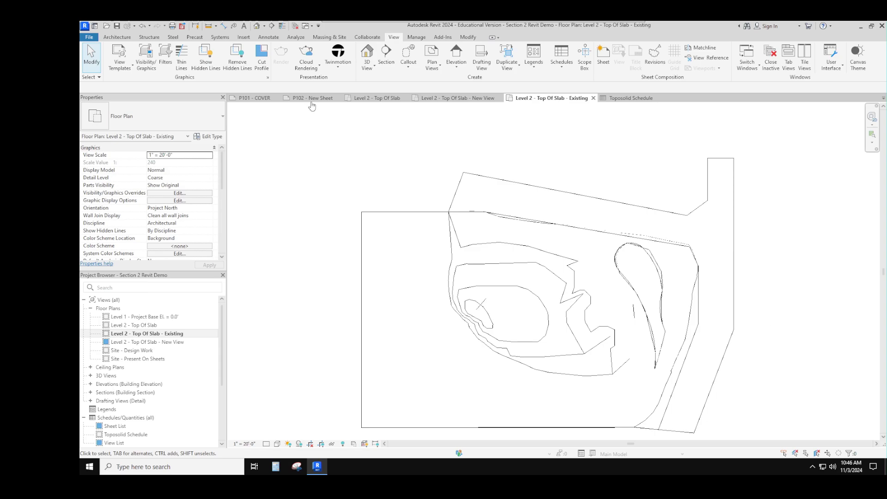
Browse the categories offered for a new schedule of quantities, closing the dialog without creating one.
left_click(394, 40)
left_click(394, 40)
left_click(562, 58)
left_click(563, 69)
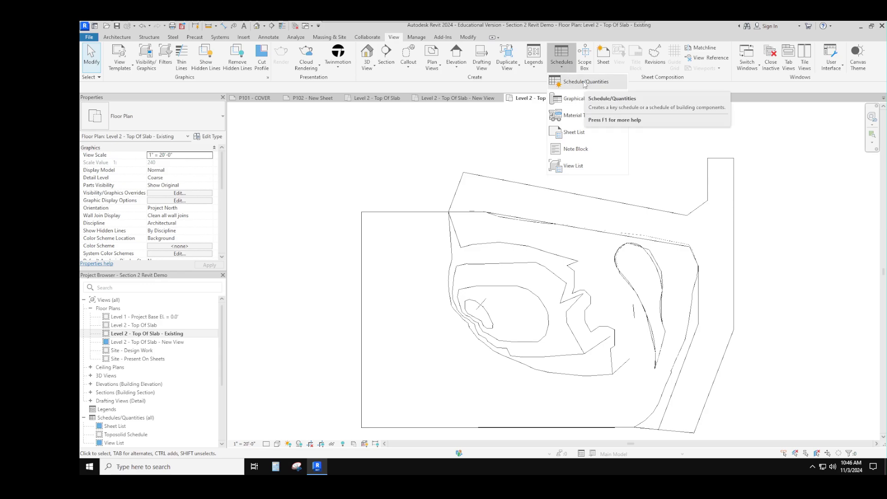
left_click(584, 83)
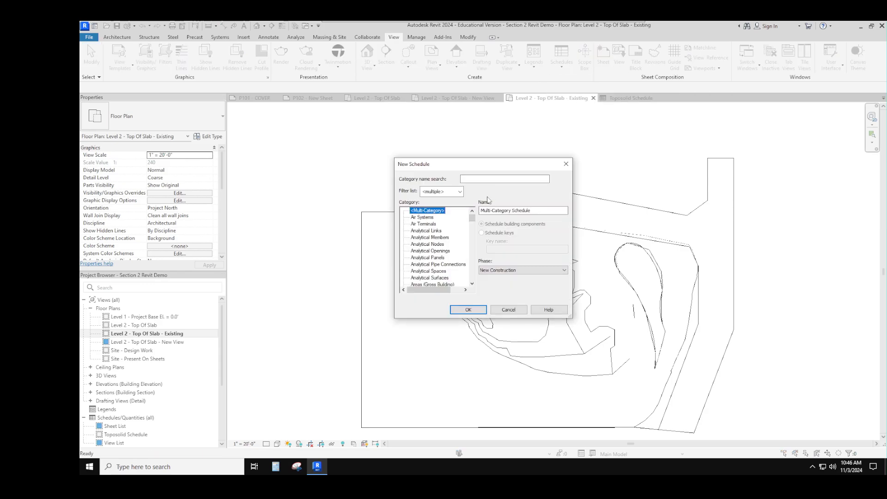
scroll(436, 225, "down", 5)
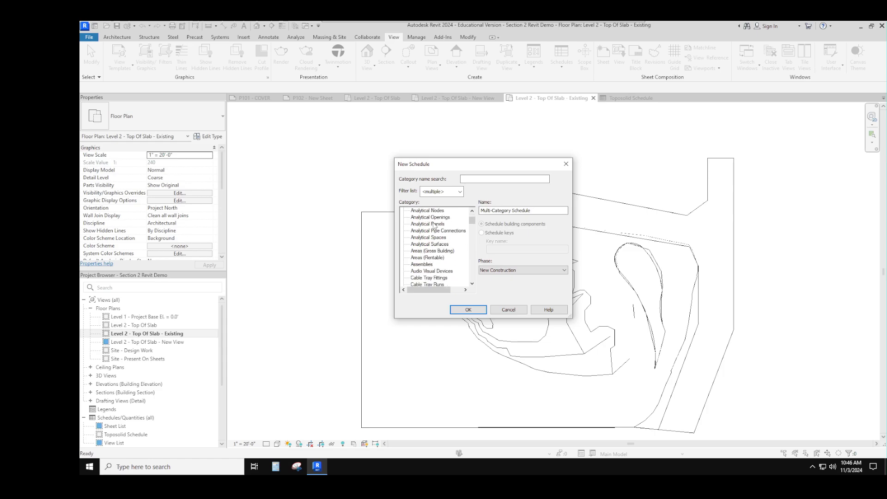
scroll(435, 225, "down", 8)
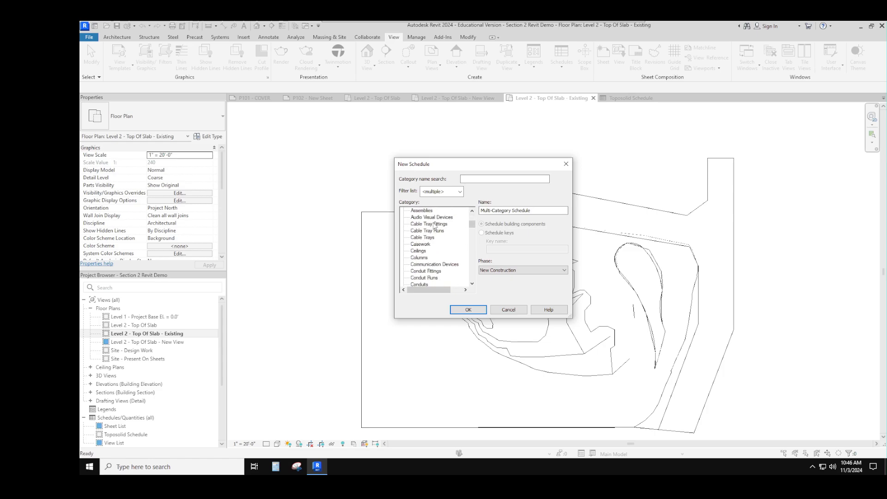
scroll(434, 225, "down", 8)
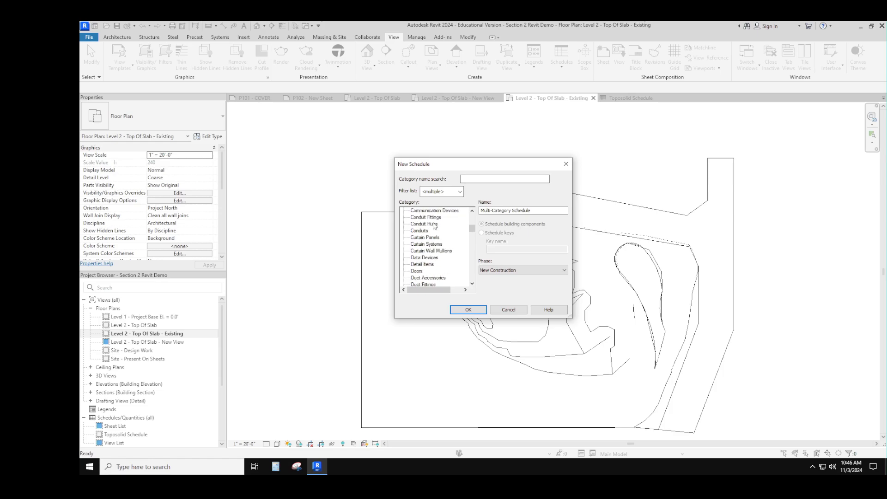
scroll(434, 225, "down", 3)
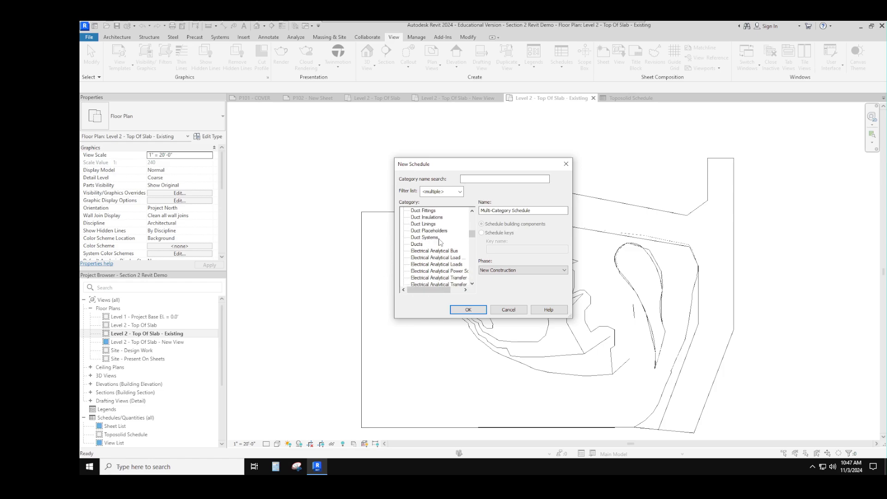
key("ctrl")
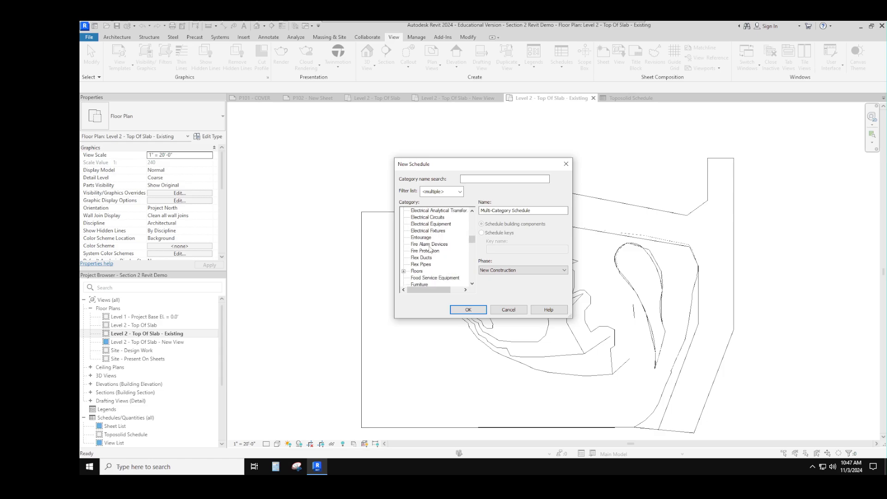
key("ctrl")
scroll(427, 252, "down", 1)
key("ctrl")
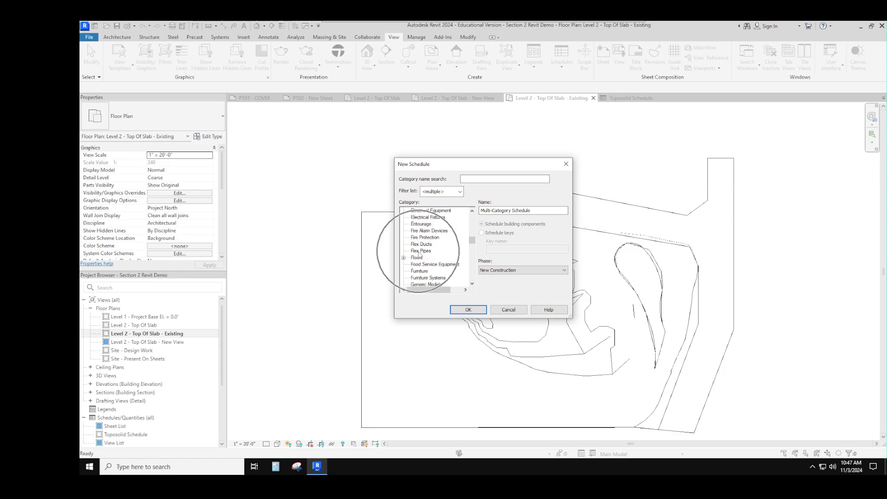
scroll(419, 254, "down", 4)
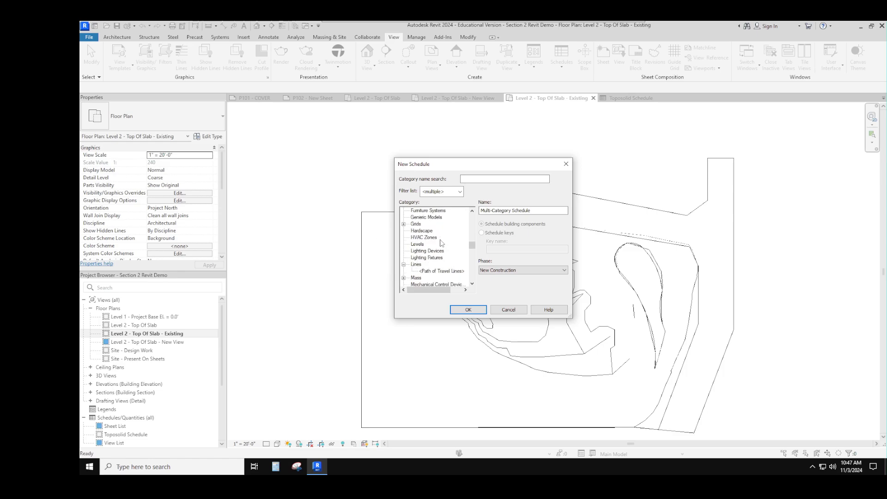
scroll(442, 242, "down", 5)
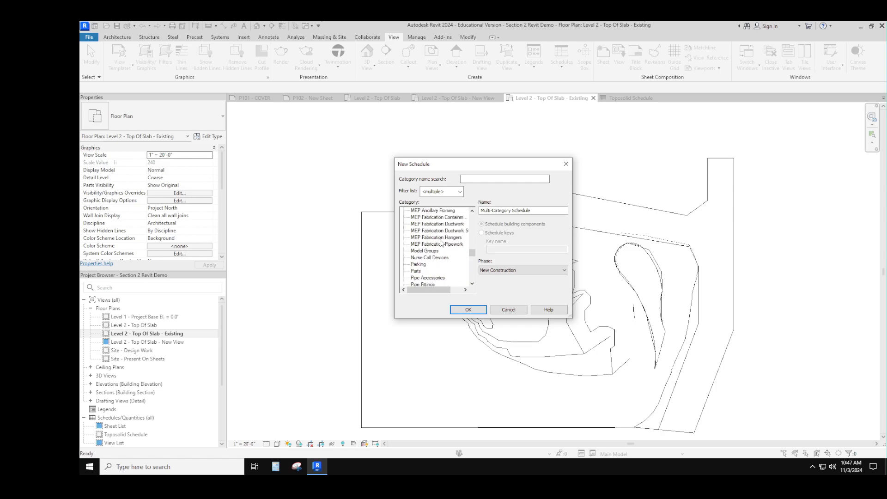
scroll(441, 243, "down", 7)
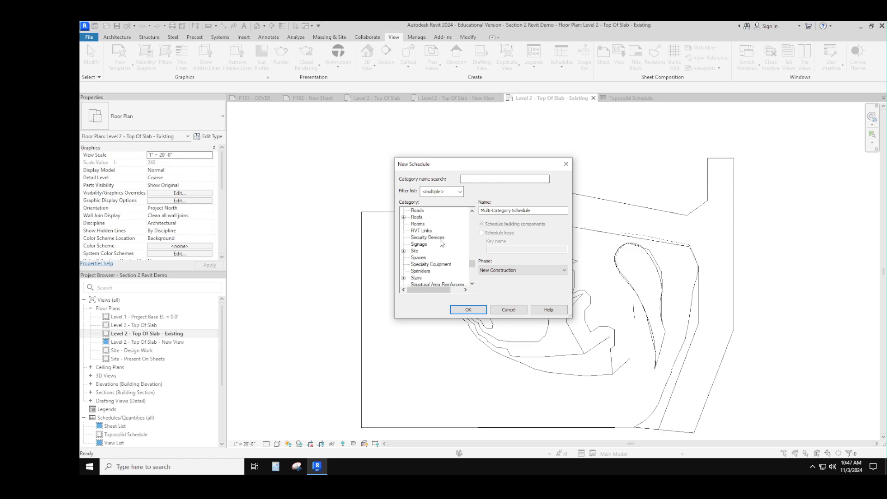
scroll(441, 243, "down", 3)
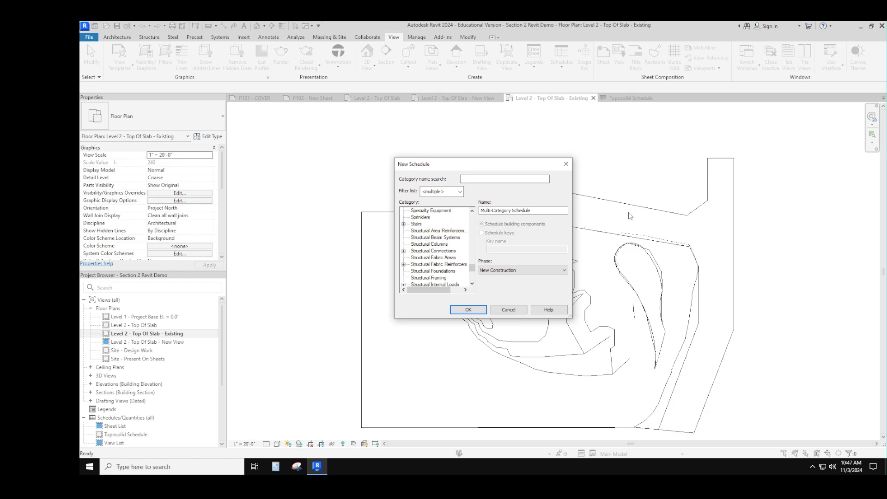
left_click(567, 165)
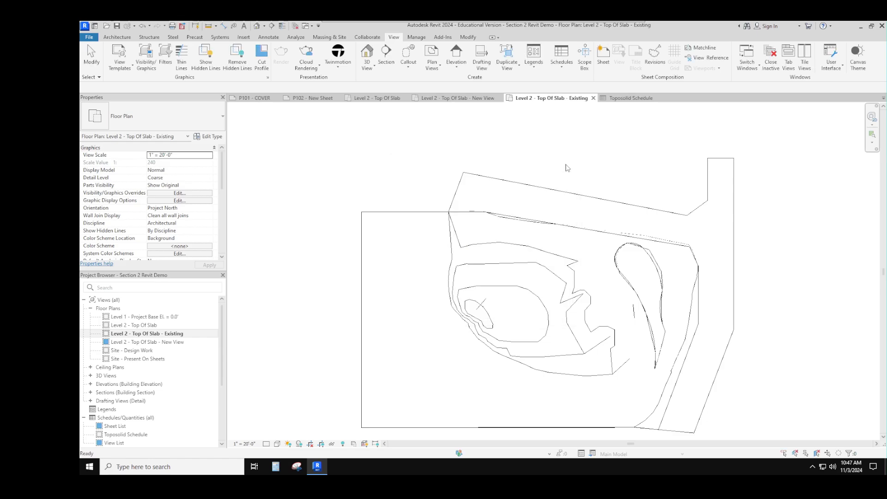
Highlight all the toposolids in the existing Level 2 plan and clear the selection.
left_click_drag(326, 130, 765, 439)
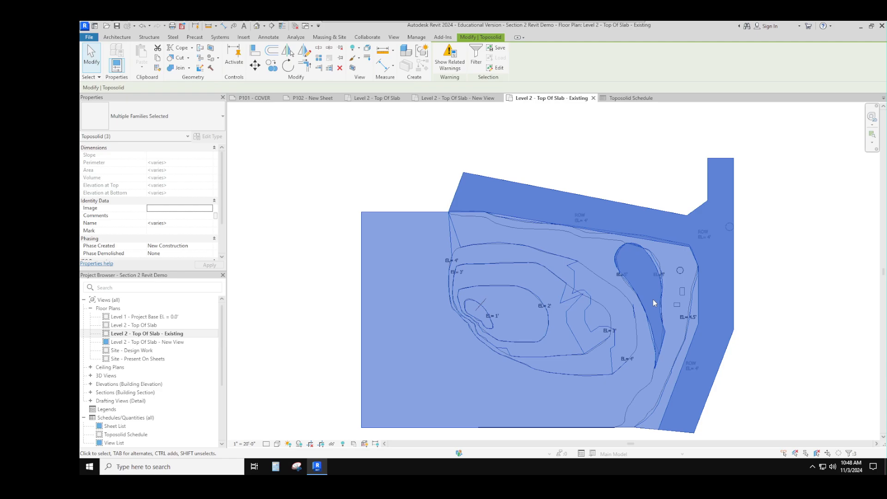
left_click(612, 158)
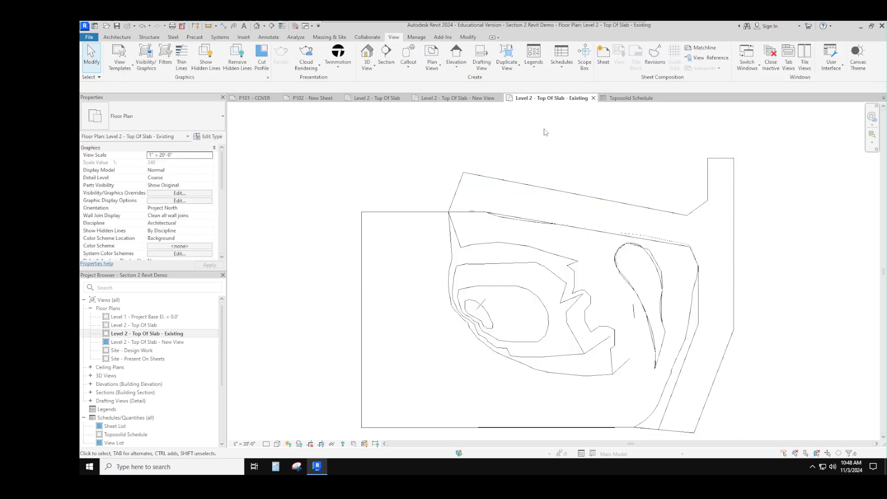
Create a new building component schedule for the Toposolid category in the New Construction phase.
left_click(564, 71)
left_click(576, 85)
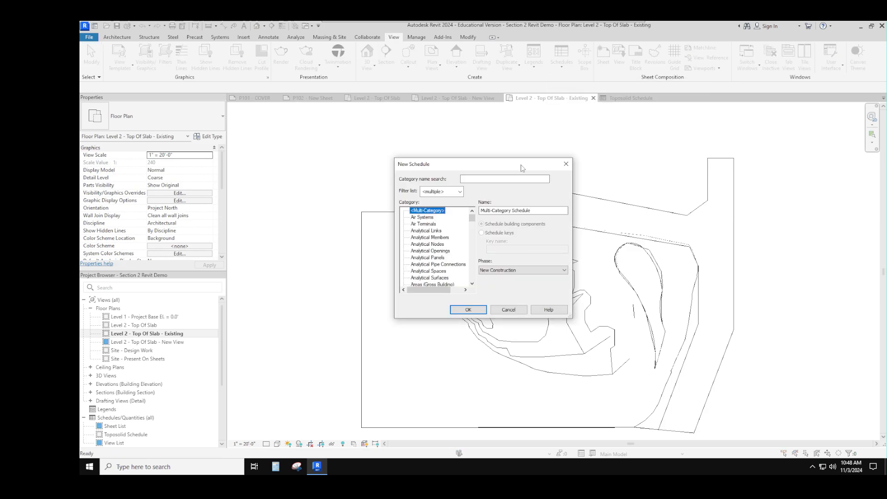
left_click_drag(471, 218, 471, 263)
scroll(438, 254, "down", 1)
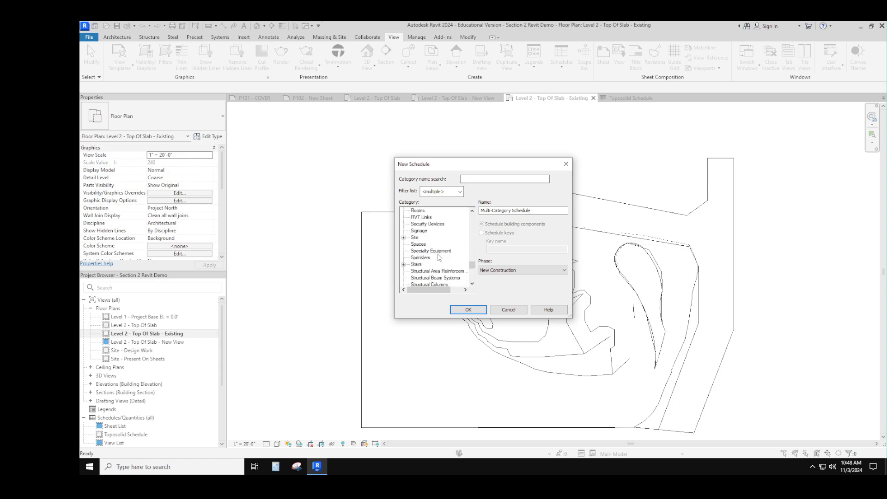
scroll(439, 257, "down", 5)
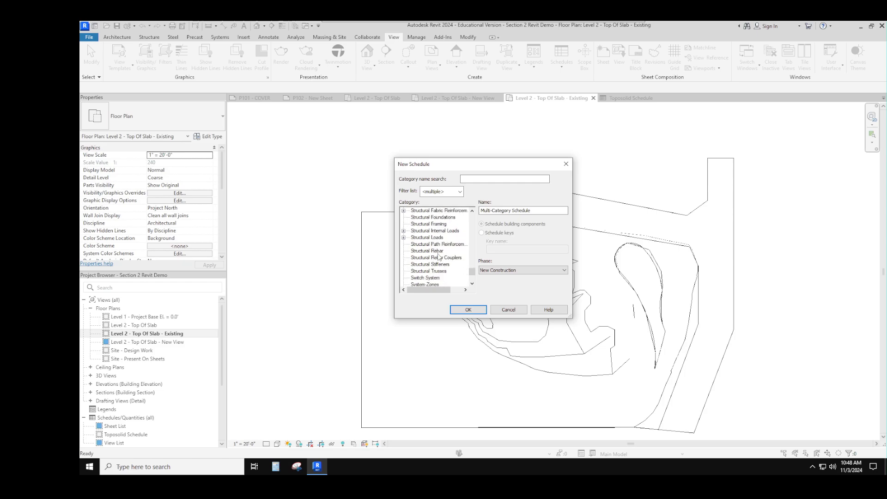
scroll(439, 258, "down", 3)
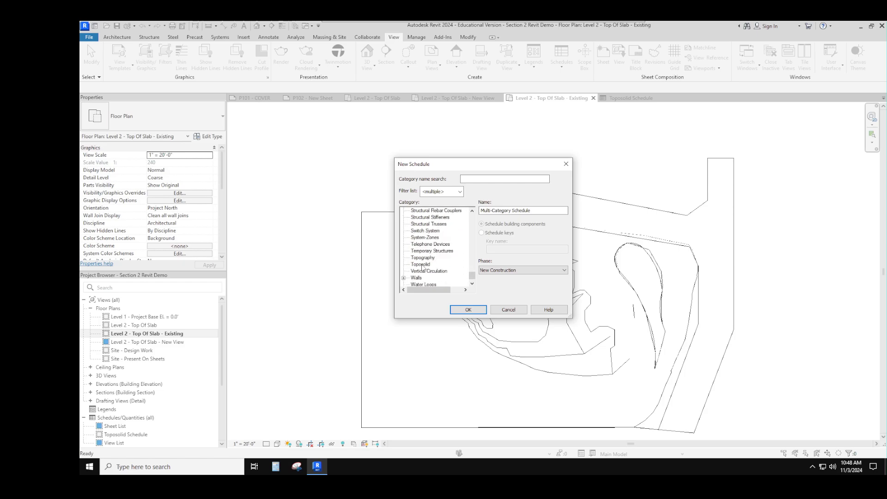
left_click(421, 265)
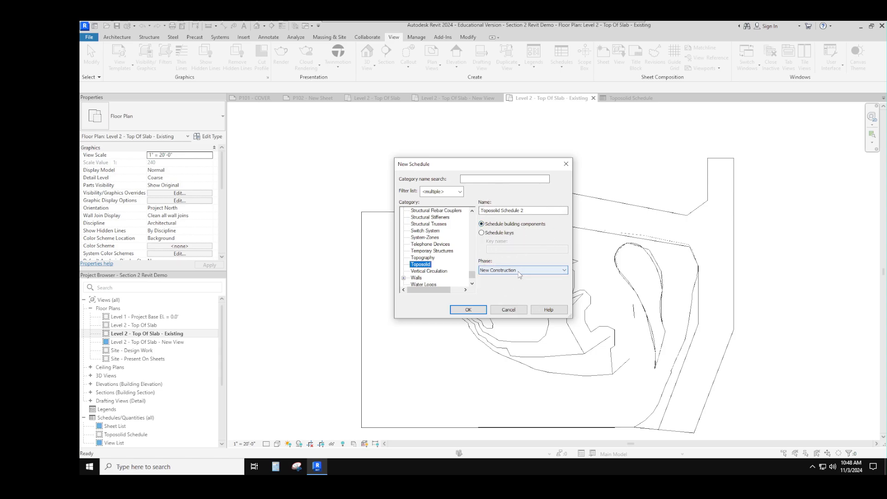
left_click(474, 310)
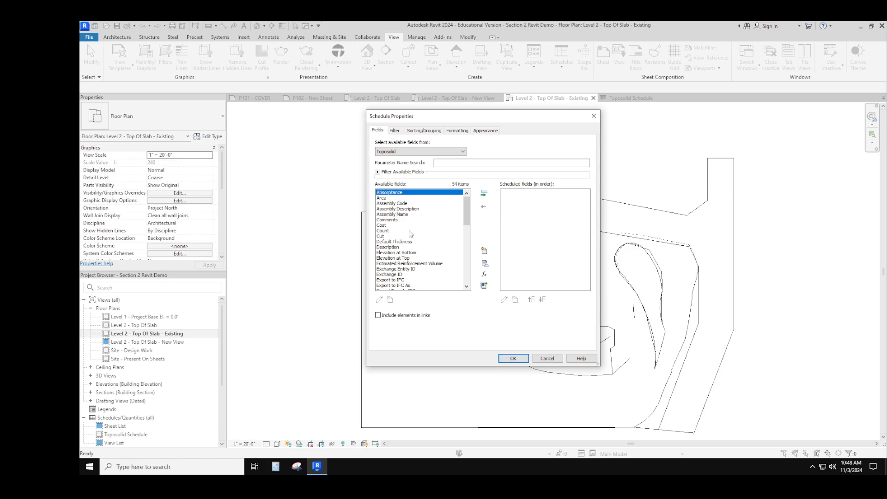
Add the Name, Area and Perimeter fields, in that order, to the toposolid schedule.
scroll(410, 233, "down", 6)
scroll(411, 233, "down", 6)
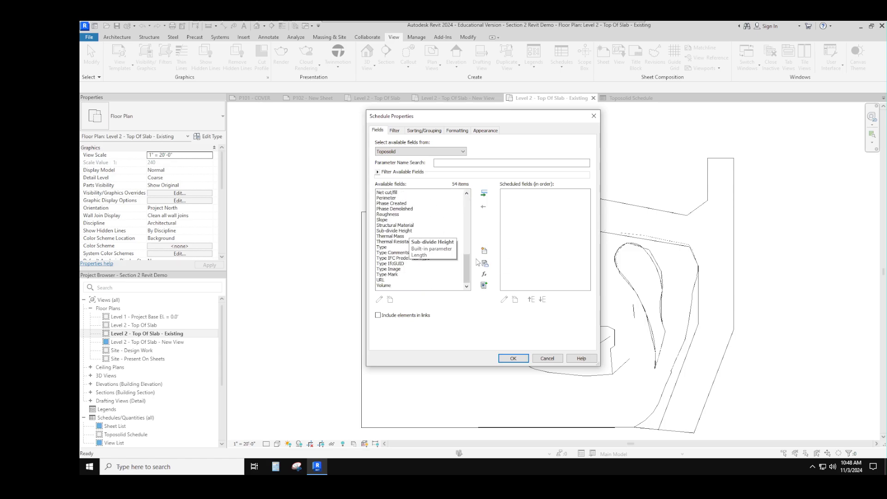
left_click_drag(473, 266, 472, 248)
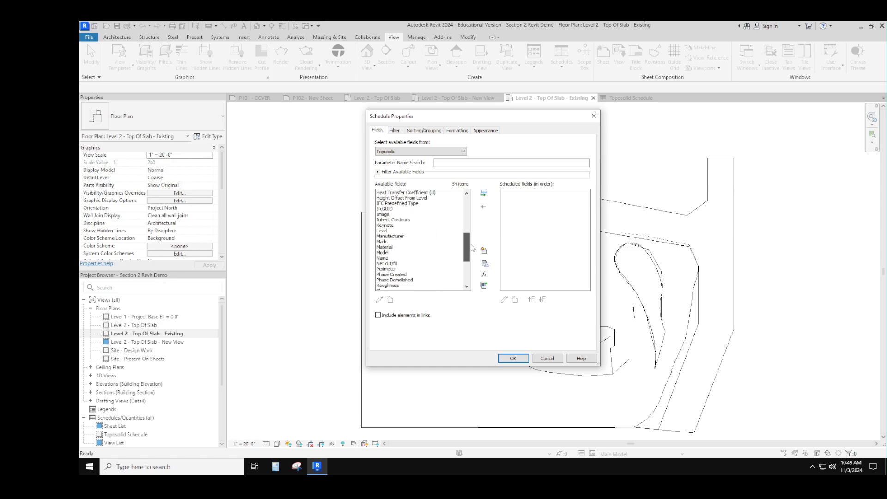
left_click(385, 258)
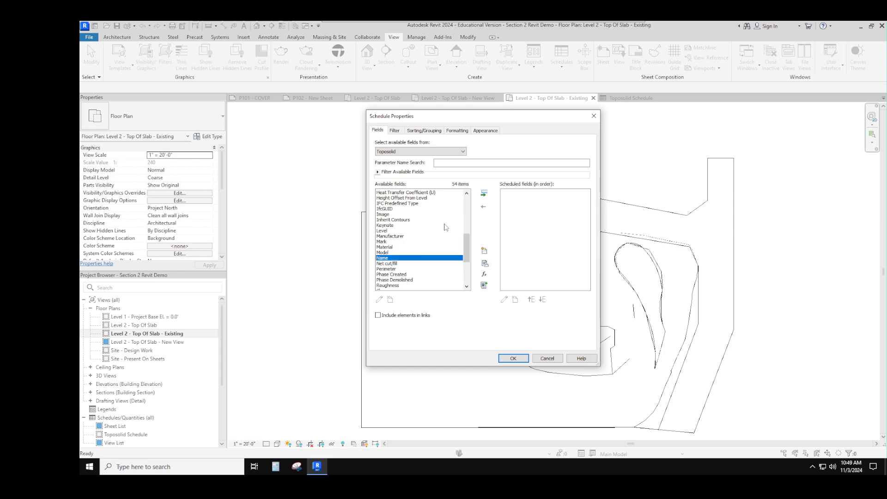
left_click(485, 194)
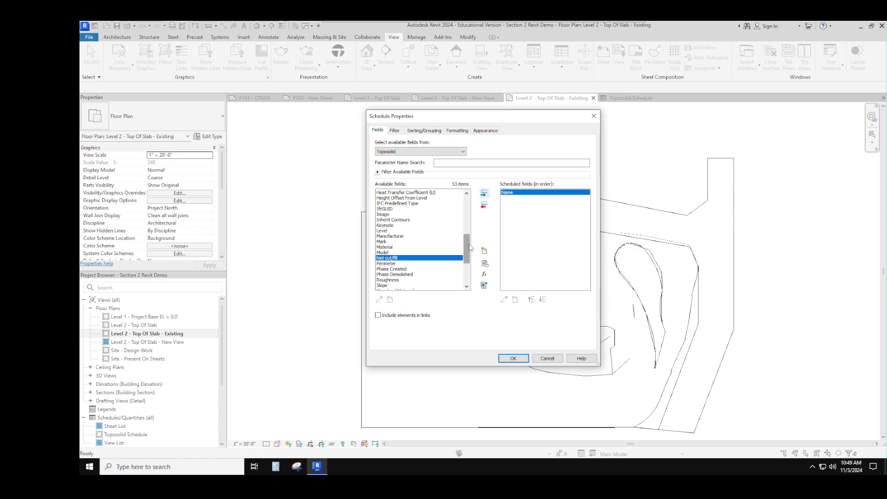
left_click_drag(469, 246, 467, 205)
left_click(382, 198)
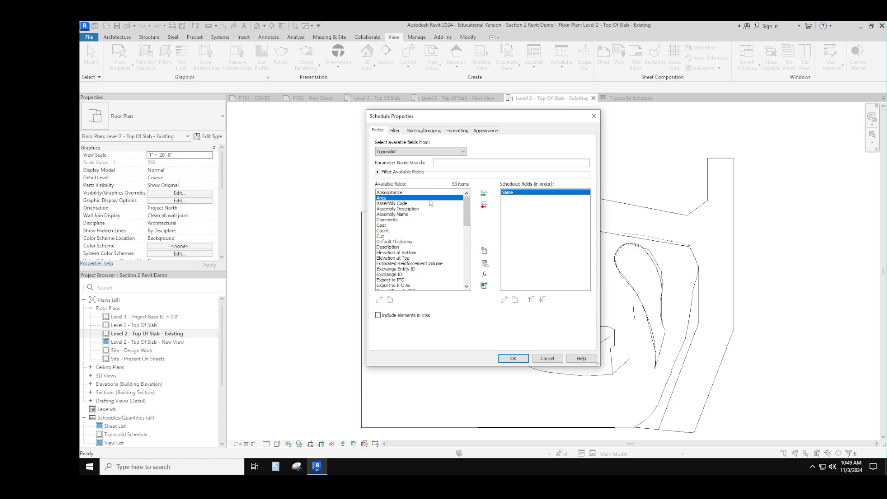
left_click(485, 193)
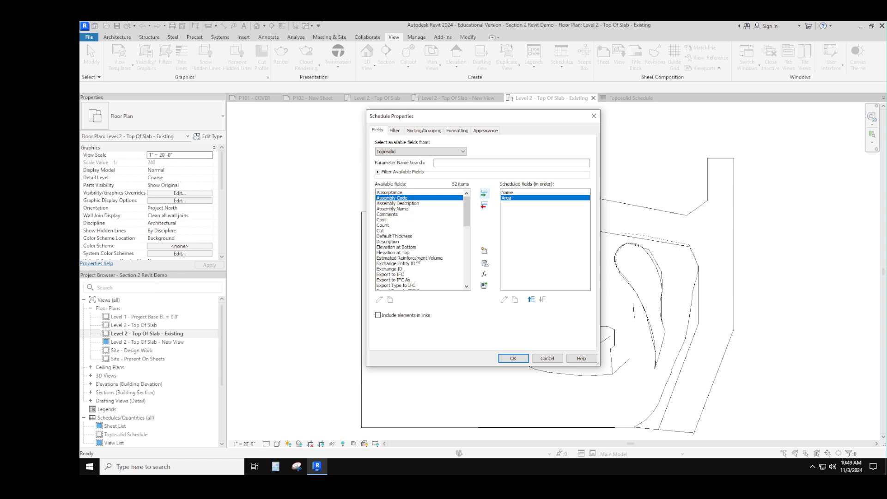
scroll(417, 259, "down", 8)
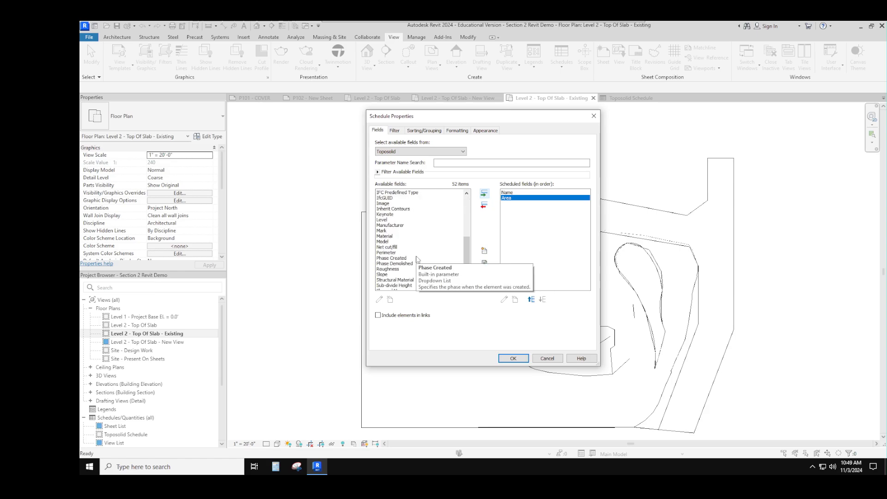
left_click(387, 252)
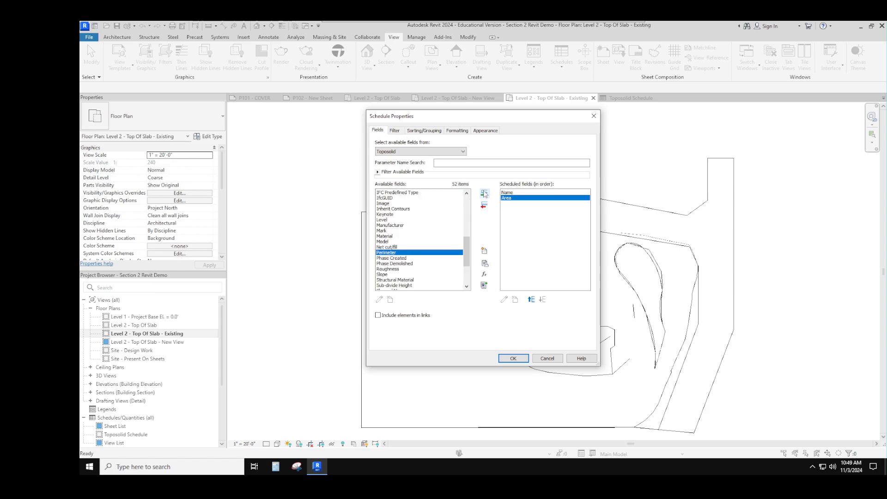
left_click(484, 194)
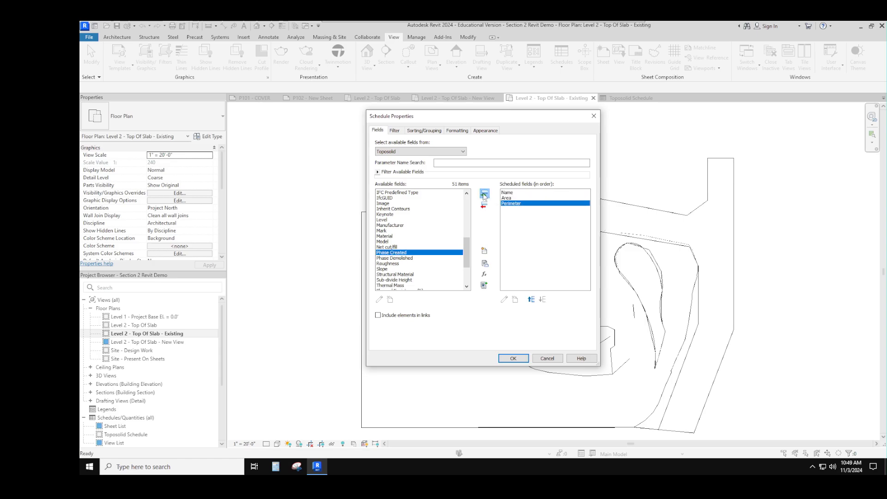
Move the Perimeter field to the start of the scheduled fields and back to last place.
left_click(532, 299)
left_click(531, 299)
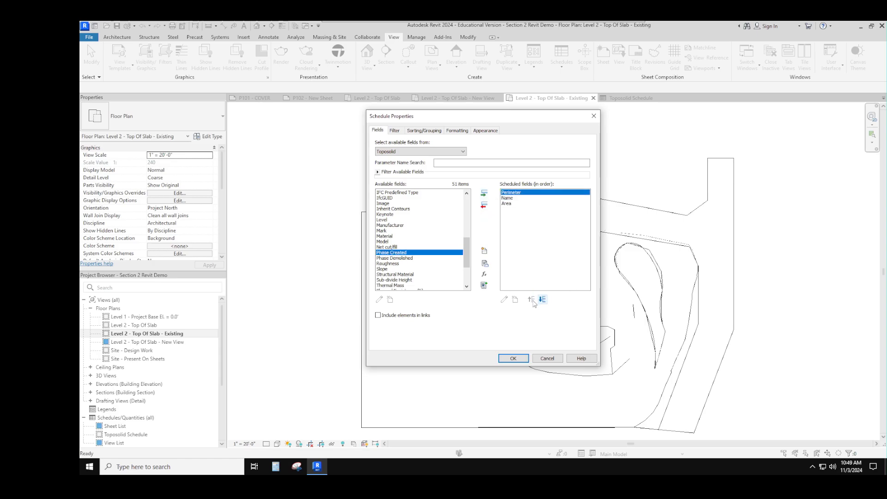
left_click(542, 299)
left_click(542, 300)
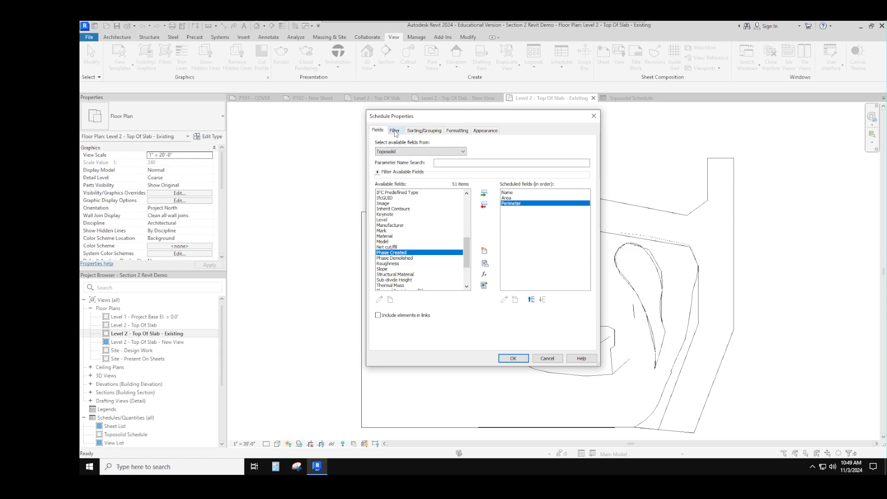
Accept the schedule properties to generate the toposolid schedule, and review its listed rows.
key("ctrl")
key("ctrl")
left_click(513, 359)
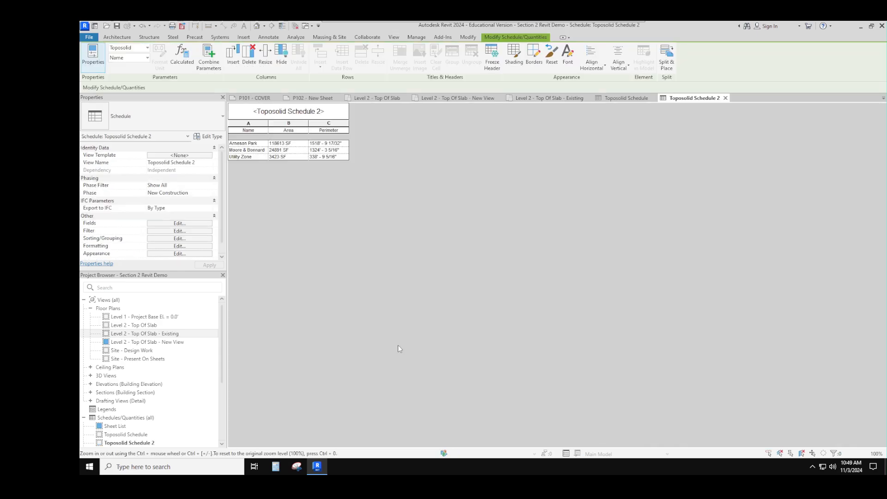
left_click(249, 144)
key("ctrl")
key("ctrl")
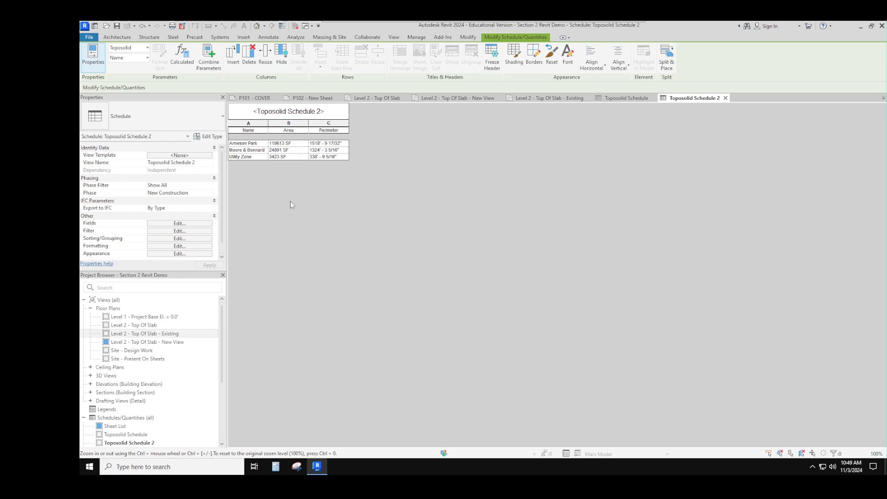